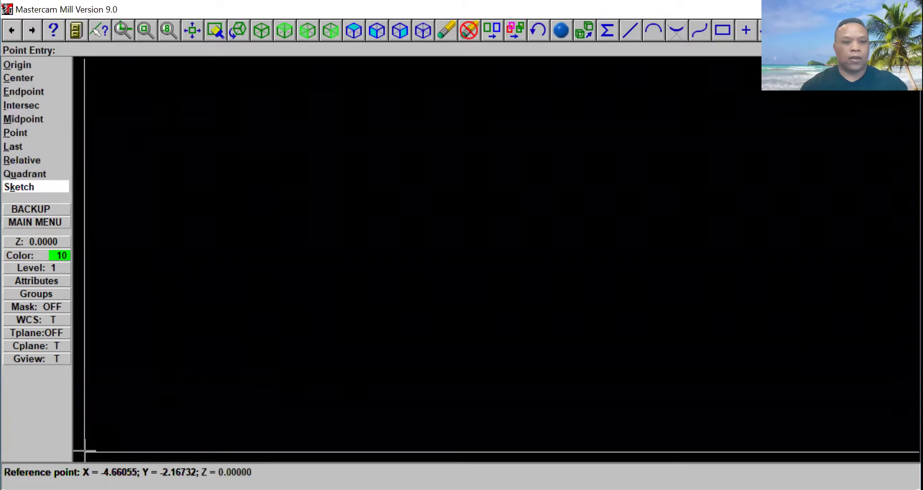
# - Place the rectangle with its lower-left corner at about X -4.66, Y -2.17 and fit it to the screen
pyautogui.click(85, 451)
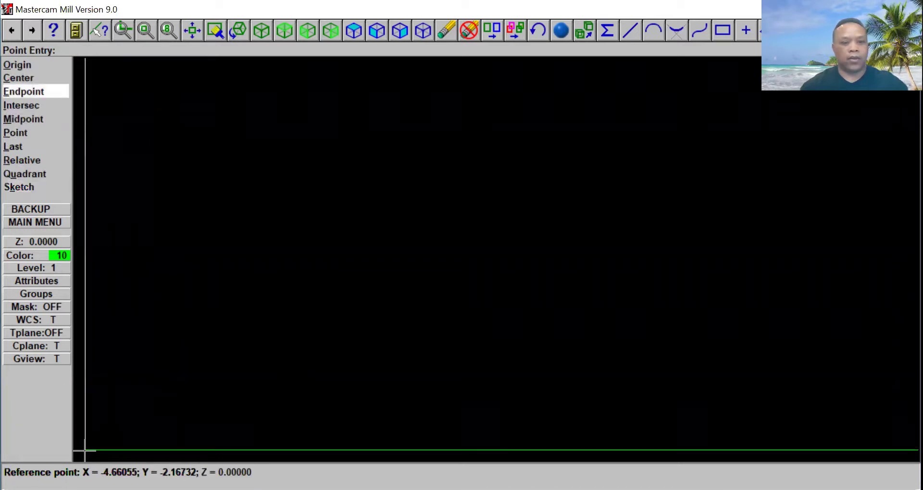
pyautogui.hotkey('alt', 'F1')
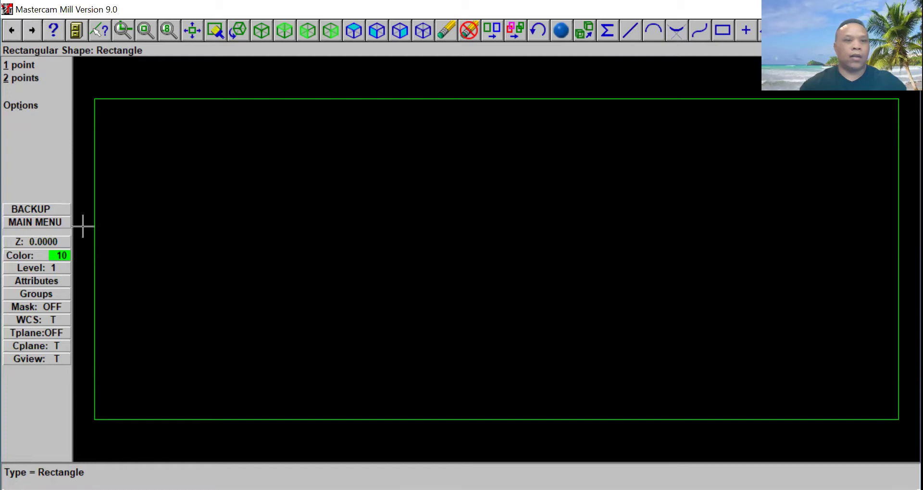
pyautogui.click(61, 225)
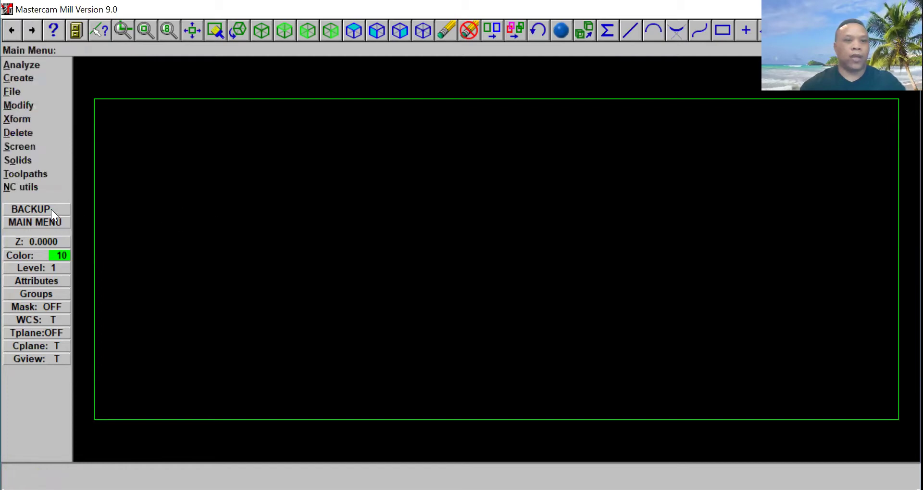
# - Offset a copy of each of the rectangle's four edges inward by 2.0
pyautogui.click(34, 118)
pyautogui.click(32, 129)
pyautogui.click(391, 189)
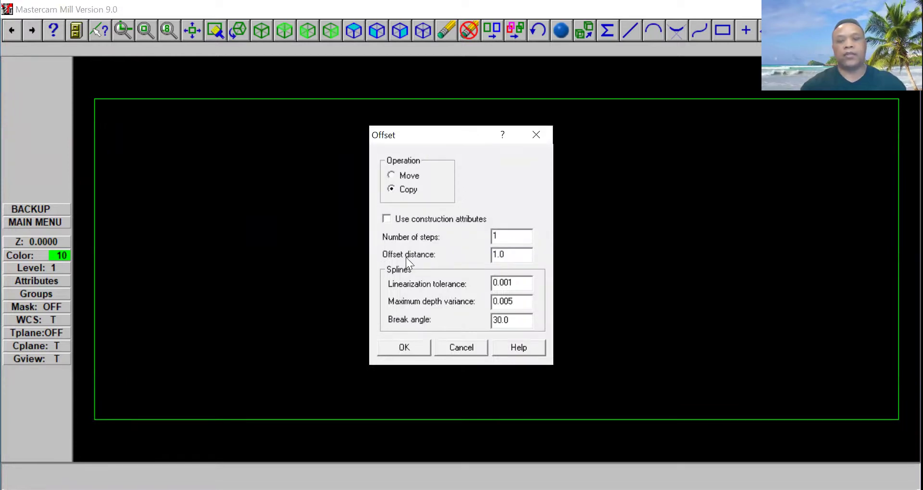
pyautogui.moveTo(518, 255); pyautogui.dragTo(440, 261)
pyautogui.write('2')
pyautogui.click(422, 347)
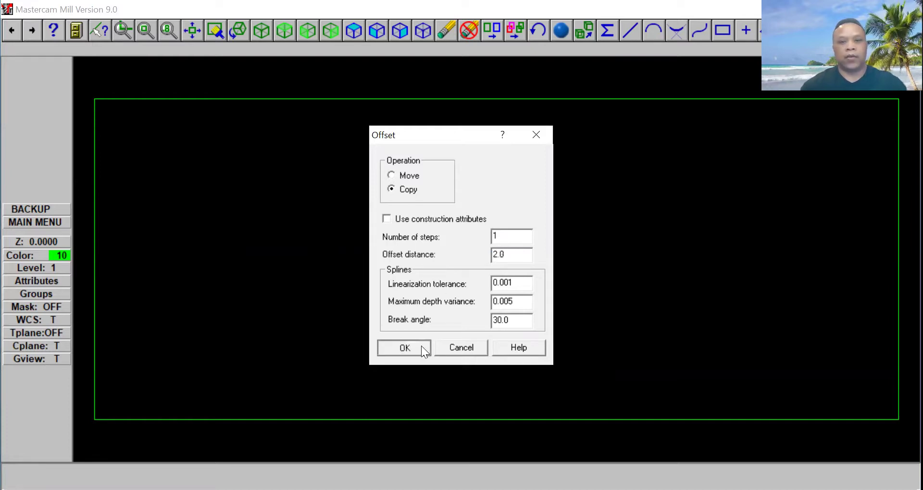
pyautogui.click(95, 249)
pyautogui.click(124, 253)
pyautogui.click(382, 419)
pyautogui.click(394, 397)
pyautogui.click(888, 316)
pyautogui.click(869, 313)
pyautogui.click(572, 110)
pyautogui.click(563, 136)
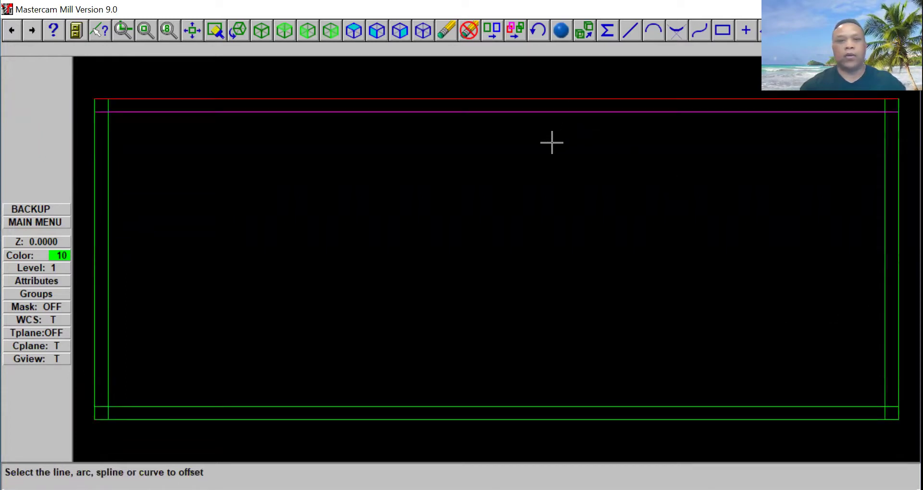
pyautogui.click(59, 207)
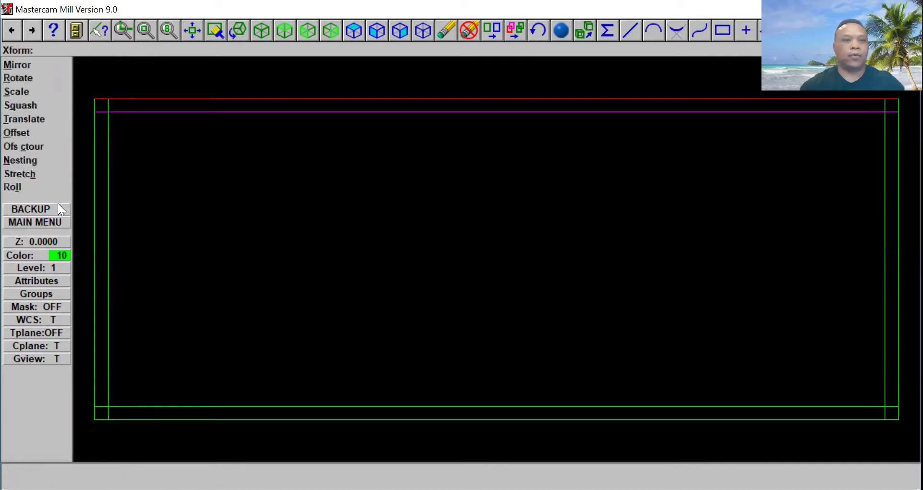
# - Offset a copy of the rectangle's left outer edge 60 toward the inside to form a vertical centre line
pyautogui.click(35, 133)
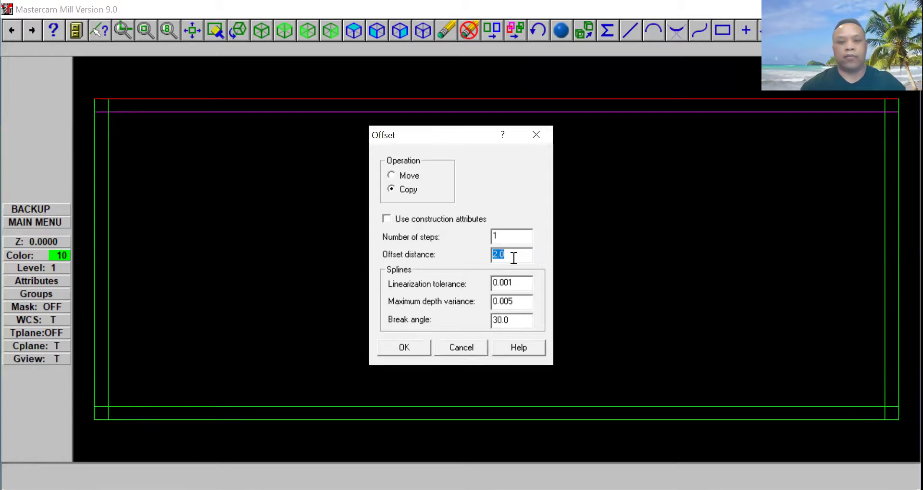
pyautogui.write('60')
pyautogui.click(400, 347)
pyautogui.click(93, 304)
pyautogui.click(394, 309)
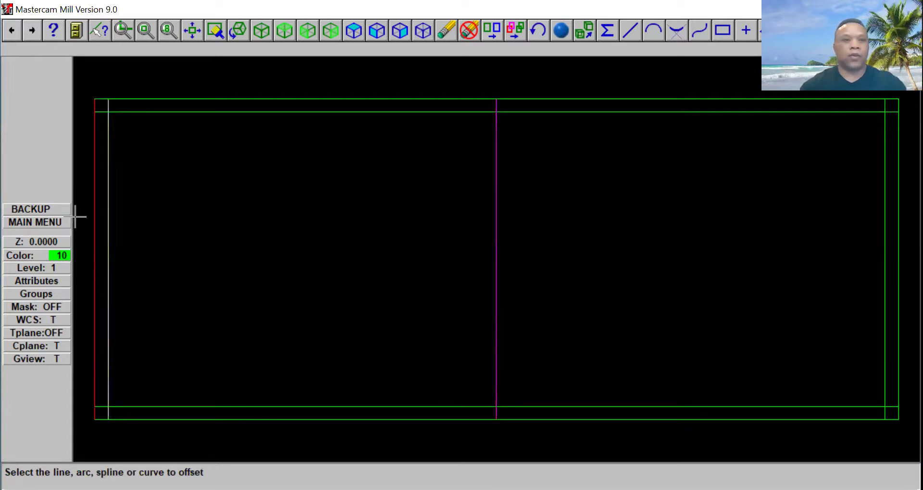
pyautogui.click(52, 221)
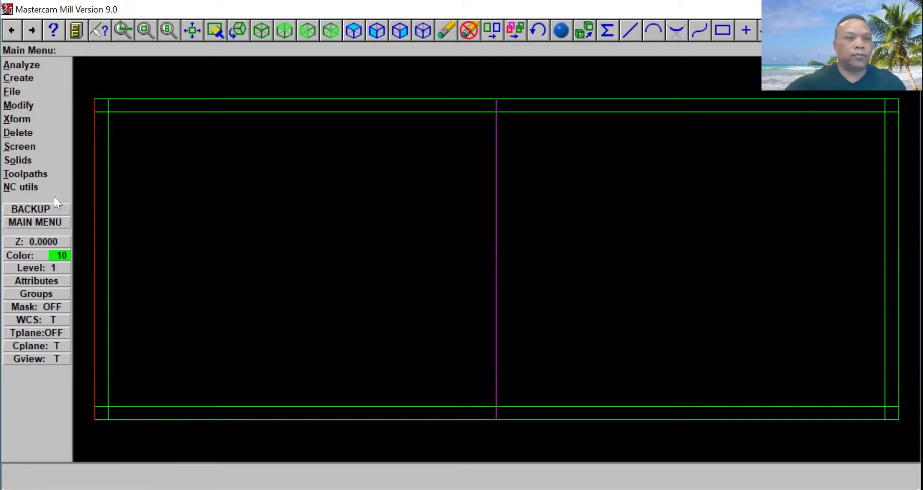
# - Create .25-diameter circles on the upper inner line, centred at its left intersection, midpoint and right intersection
pyautogui.click(17, 77)
pyautogui.click(20, 90)
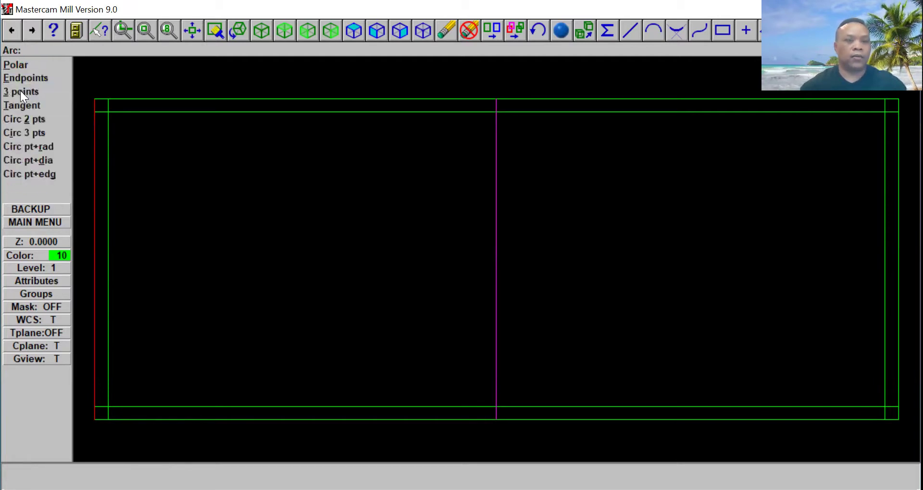
pyautogui.click(48, 163)
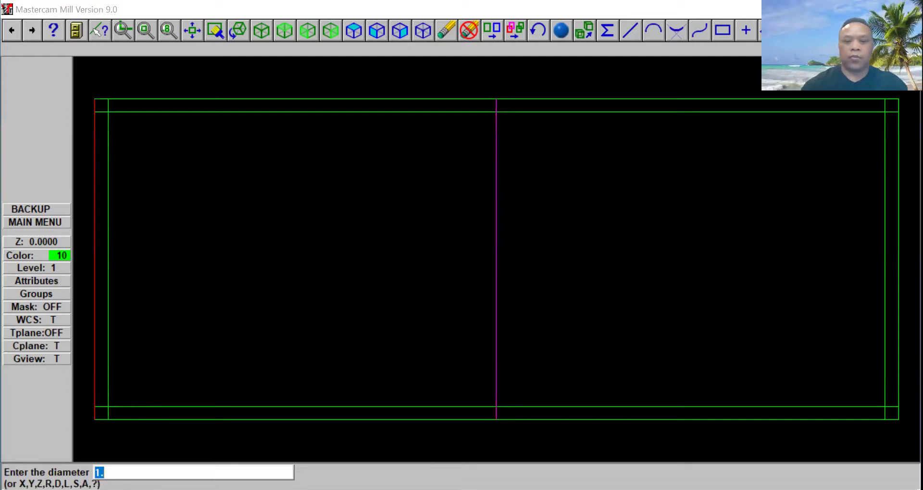
pyautogui.write('.25')
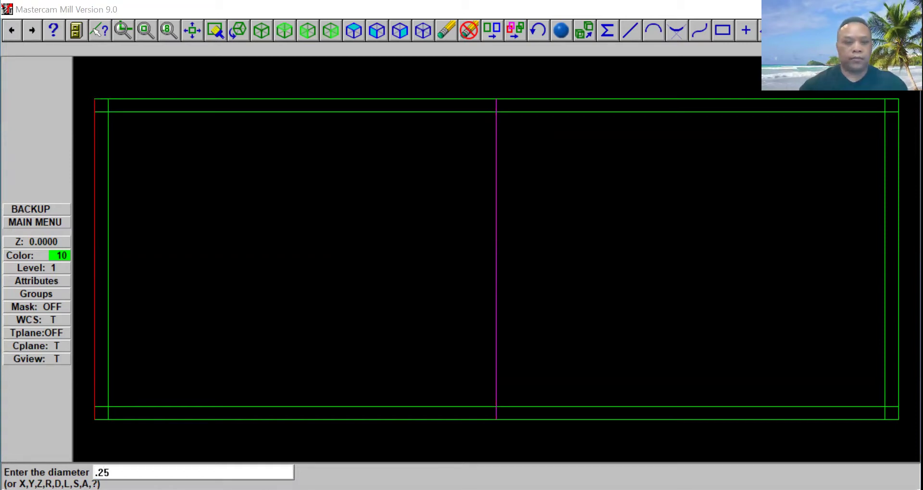
pyautogui.press('Return')
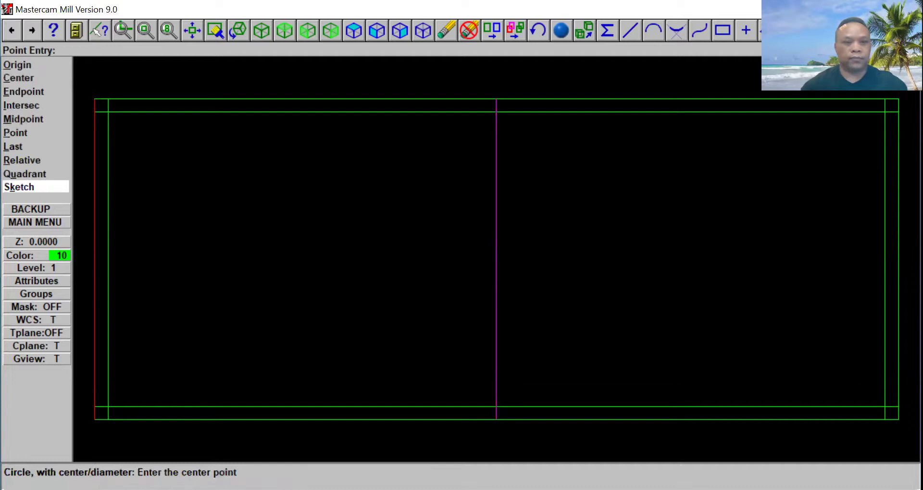
pyautogui.press('i')
pyautogui.click(109, 112)
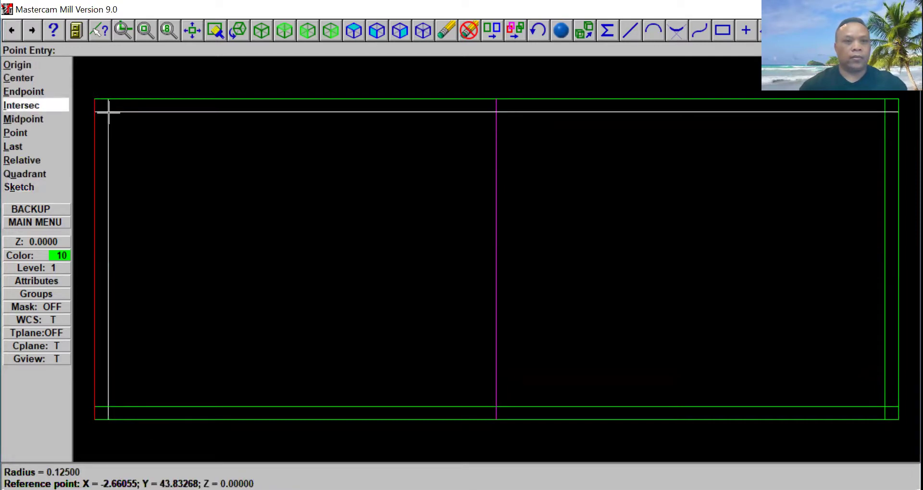
pyautogui.press('m')
pyautogui.click(490, 111)
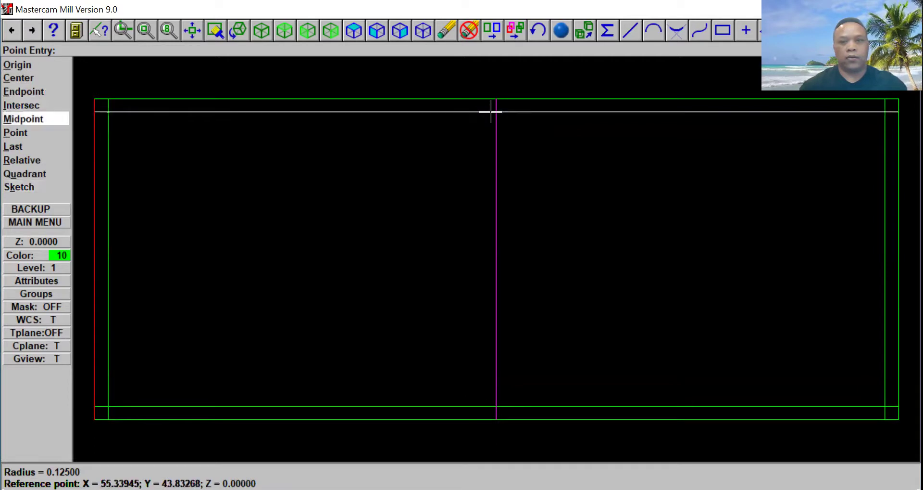
pyautogui.click(494, 111)
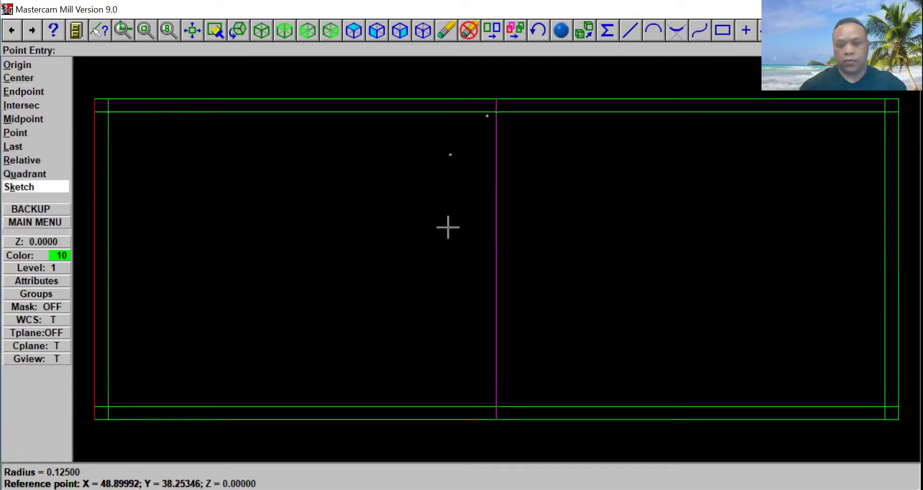
pyautogui.press('i')
pyautogui.click(886, 112)
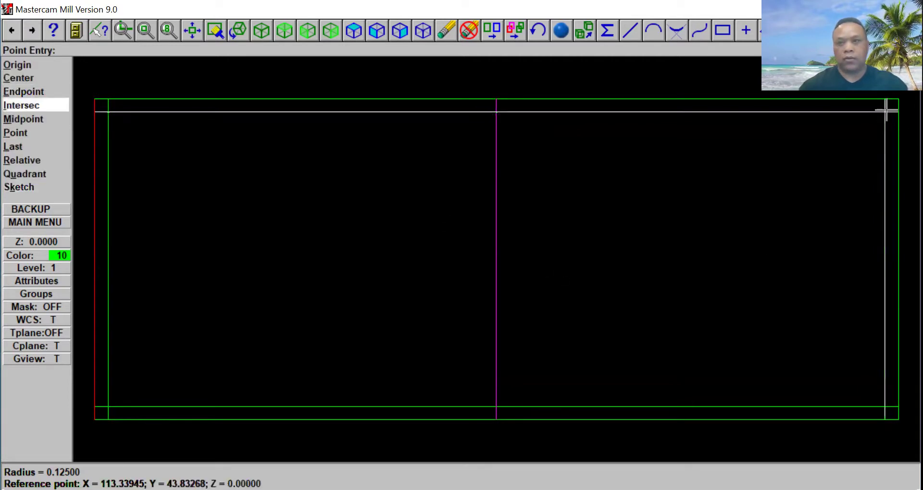
# - Create matching .25-diameter circles on the lower inner line, centred at its right intersection, midpoint and left intersection
pyautogui.press('i')
pyautogui.click(886, 407)
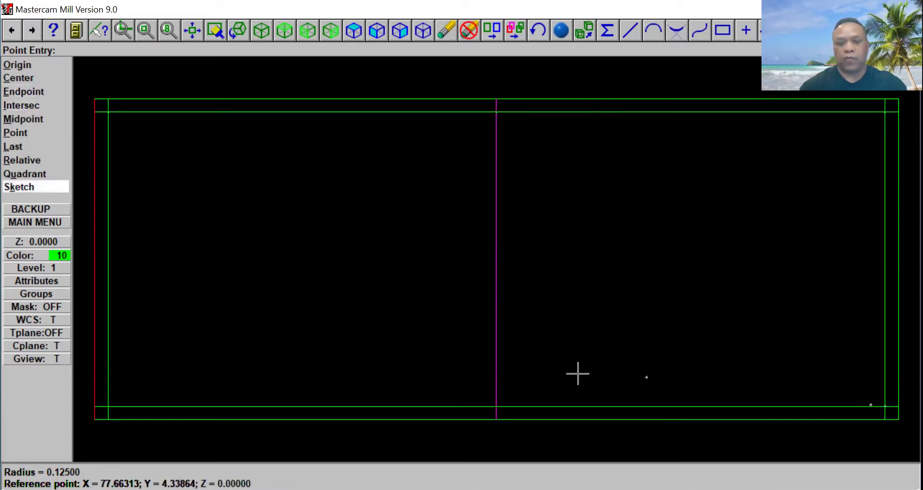
pyautogui.press('m')
pyautogui.click(496, 407)
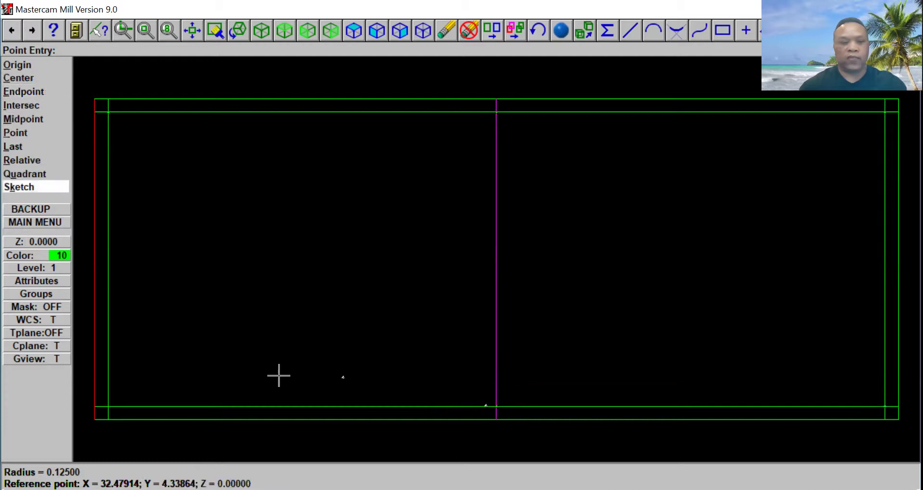
pyautogui.press('i')
pyautogui.click(109, 407)
pyautogui.press('e')
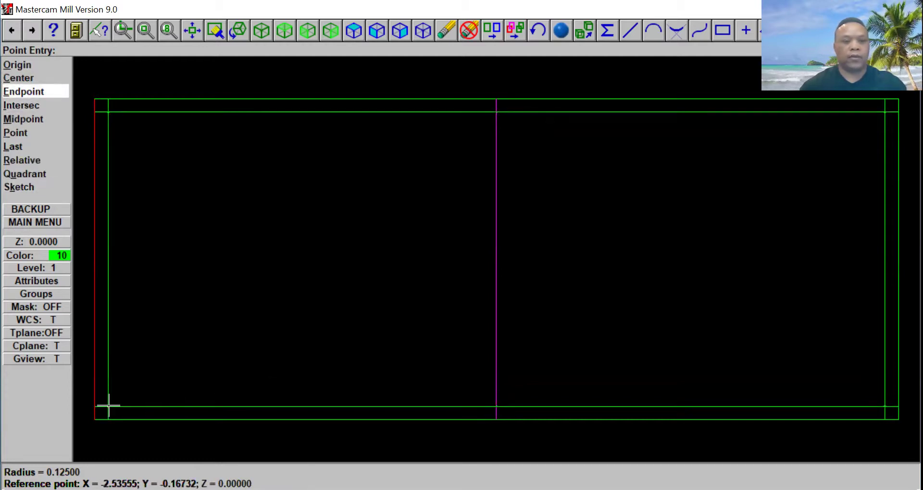
pyautogui.press('Escape')
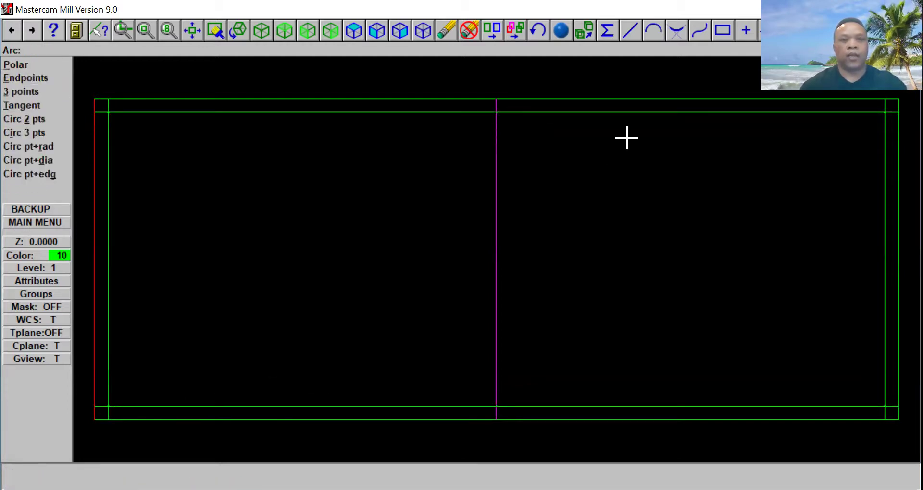
# - Delete the four inner offset lines and the vertical centre line, keeping the outer rectangle and the circles
pyautogui.click(446, 31)
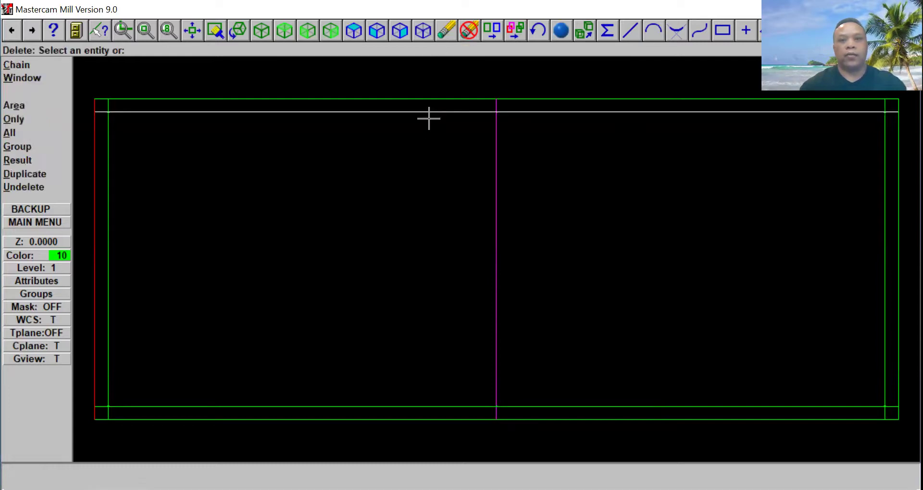
pyautogui.click(429, 118)
pyautogui.click(503, 185)
pyautogui.click(876, 228)
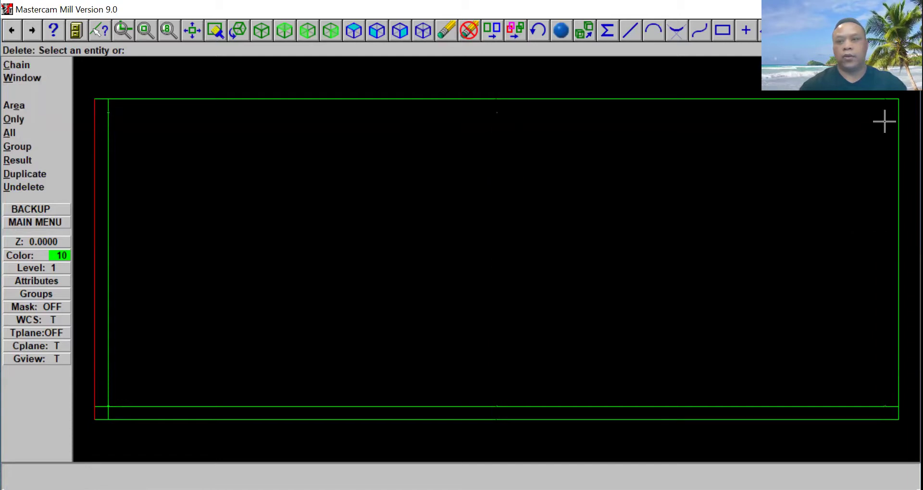
pyautogui.click(816, 406)
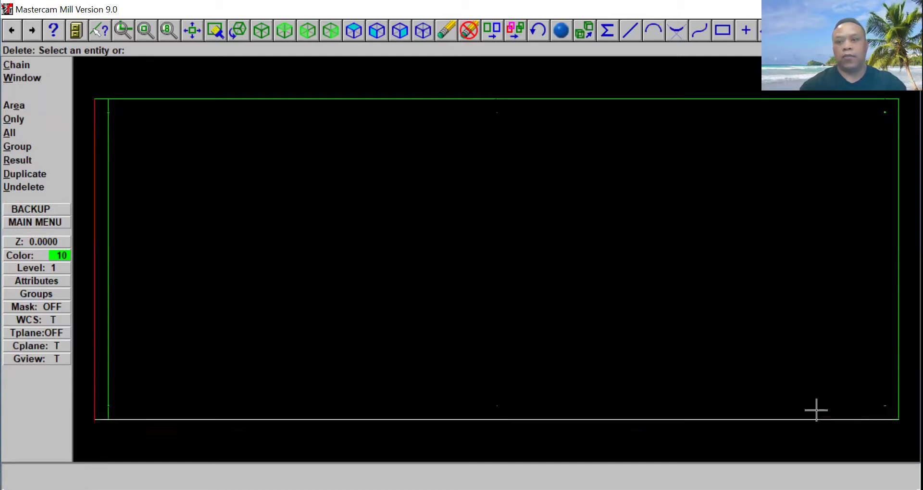
pyautogui.click(117, 156)
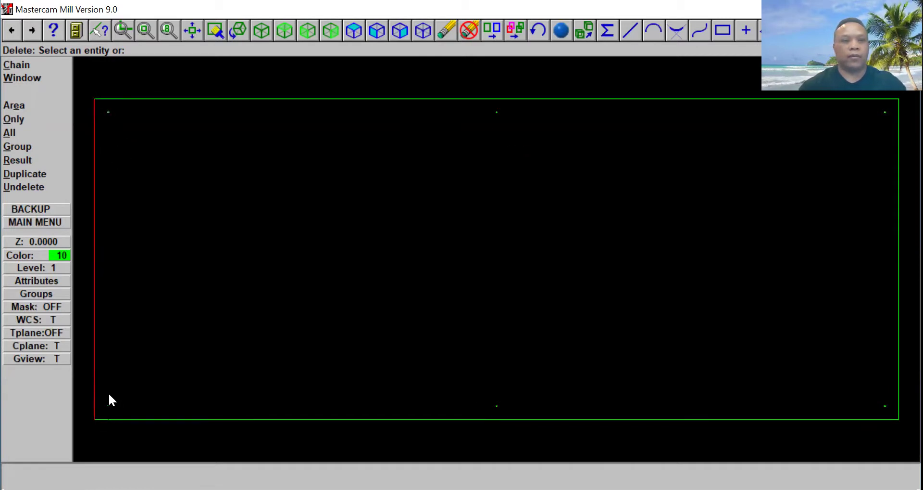
pyautogui.click(455, 398)
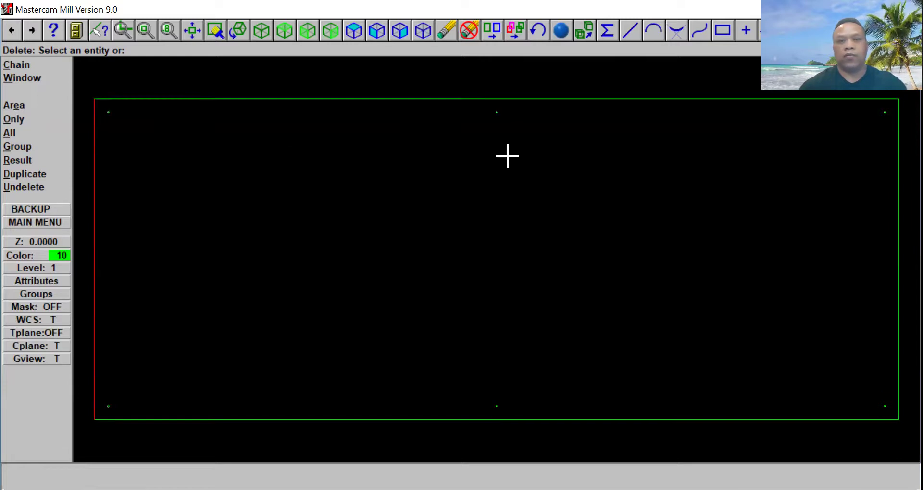
pyautogui.click(58, 221)
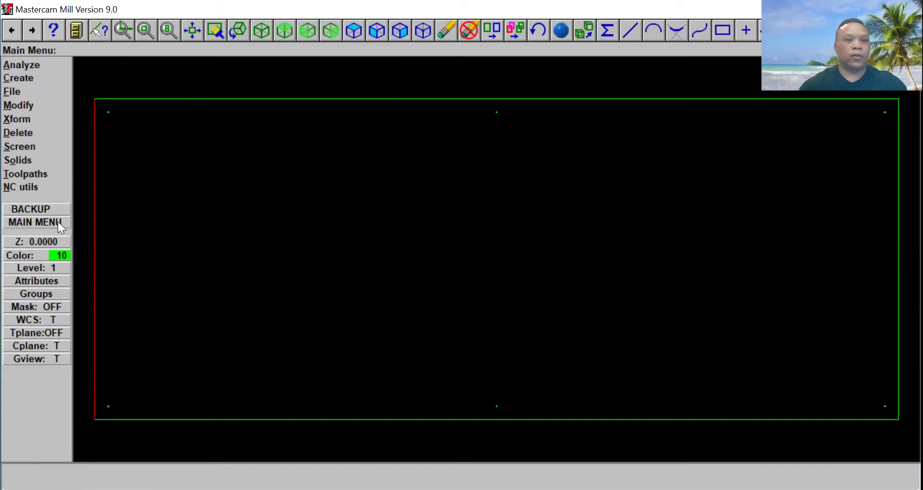
# - Start a contour toolpath and chain all six hole circles, going along the upper row and back along the lower row
pyautogui.click(45, 176)
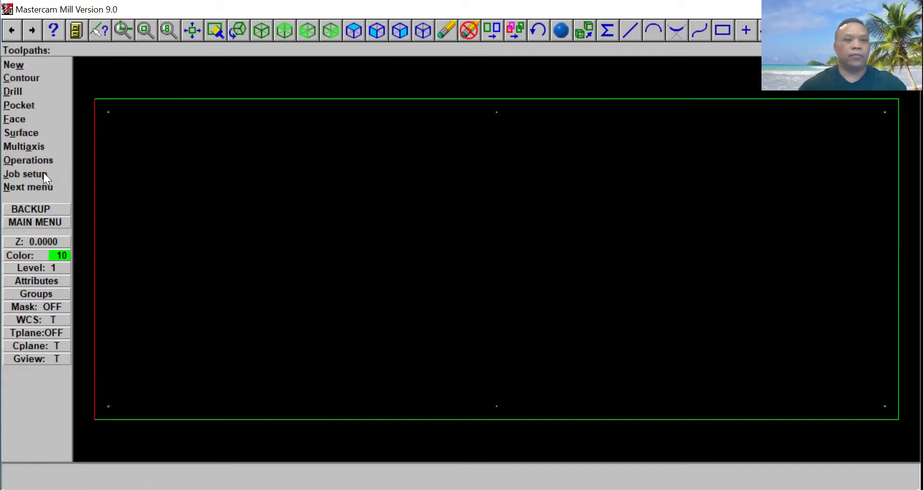
pyautogui.click(37, 79)
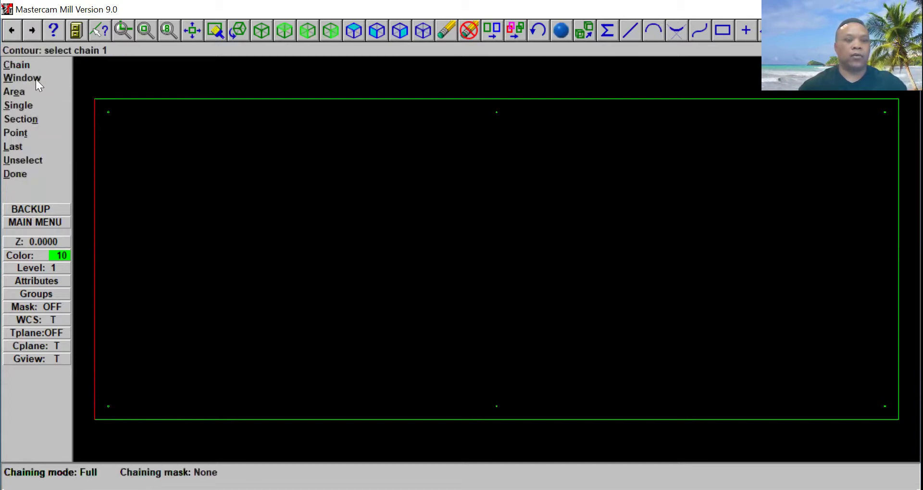
pyautogui.click(106, 116)
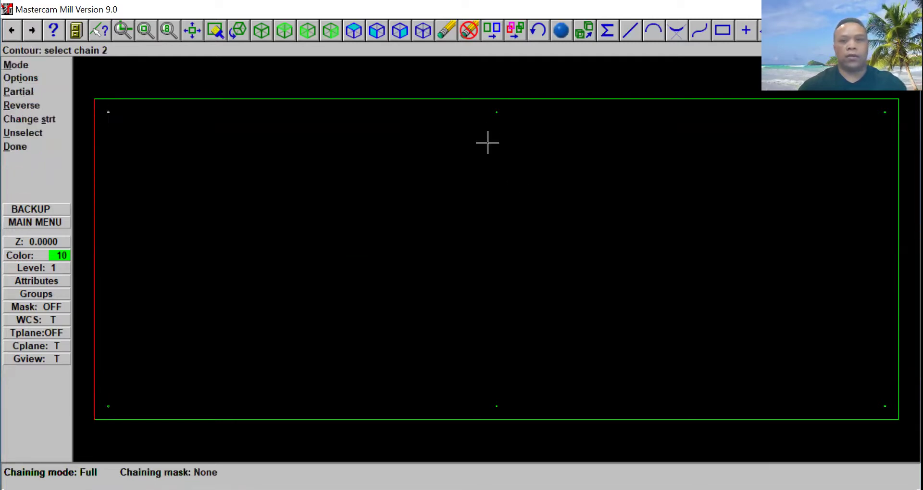
pyautogui.click(493, 116)
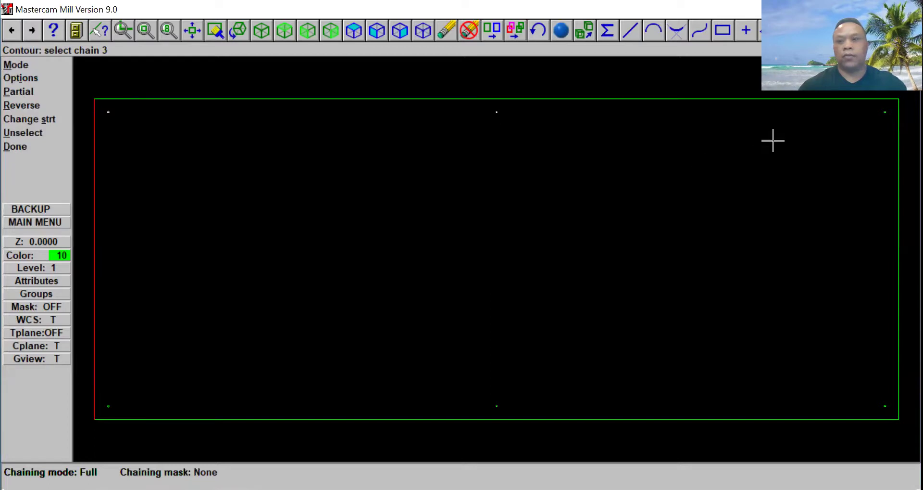
pyautogui.click(882, 117)
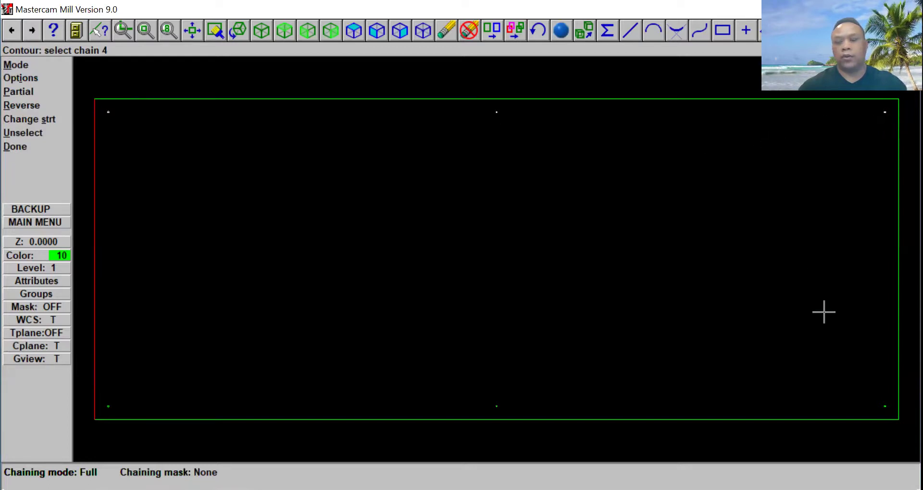
pyautogui.click(880, 411)
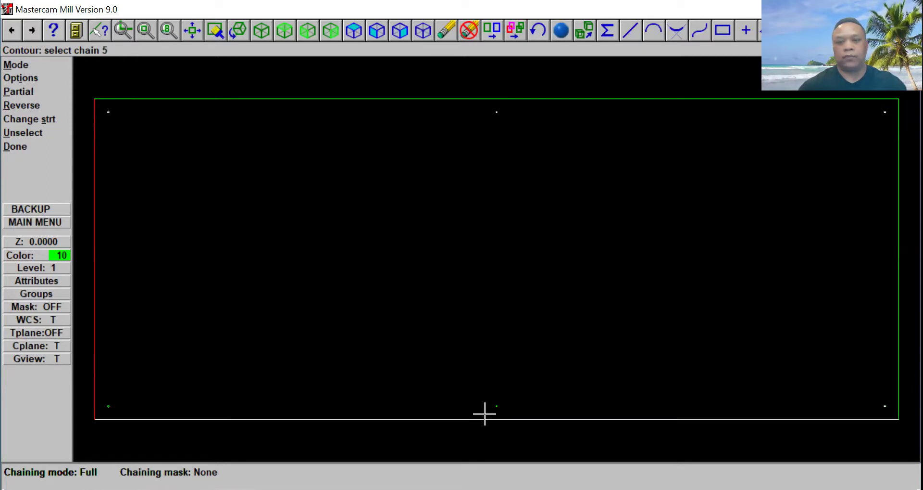
pyautogui.click(494, 409)
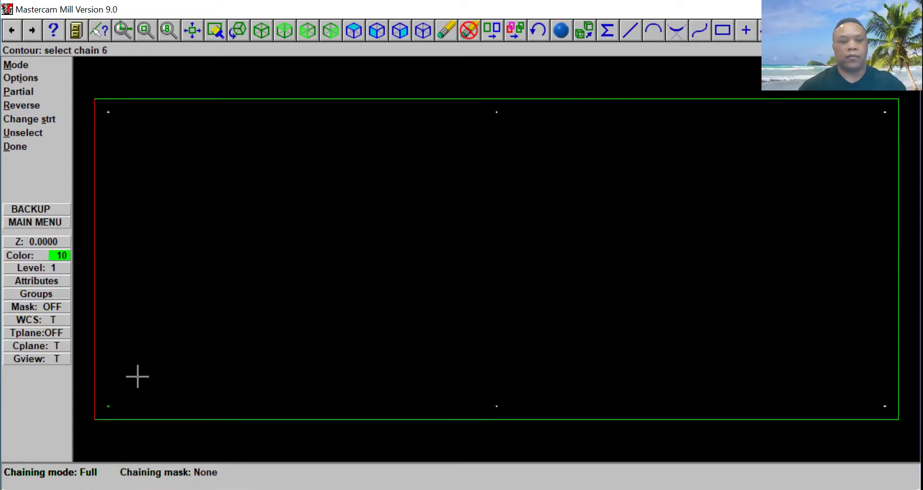
pyautogui.click(103, 409)
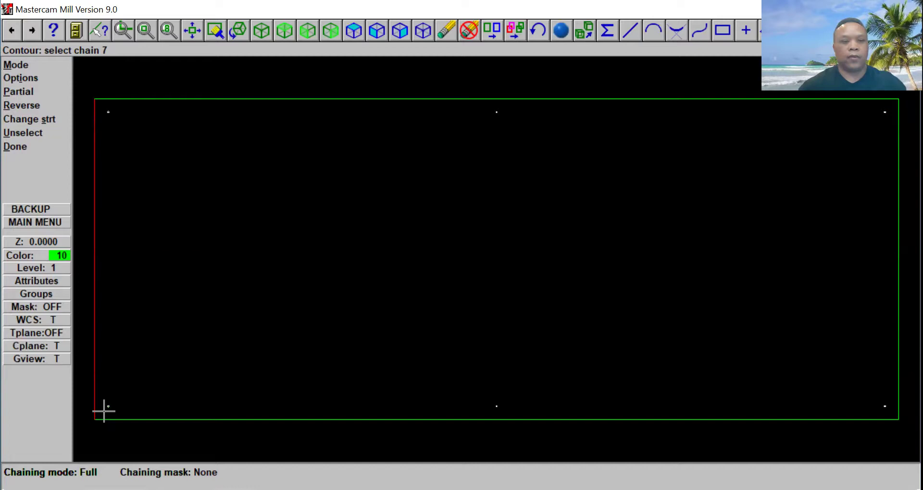
pyautogui.click(43, 147)
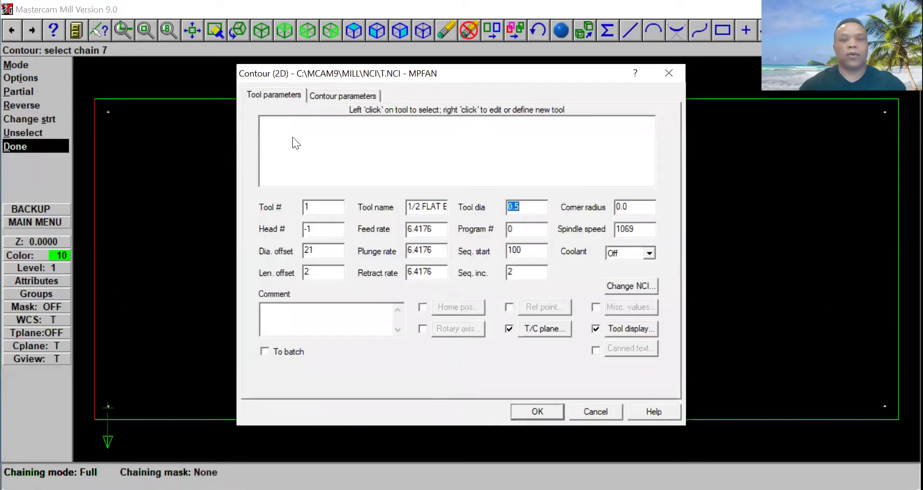
# - Load the 1/4 FLAT ENDMILL from the tool library as the contour toolpath's cutter
pyautogui.rightClick(295, 132)
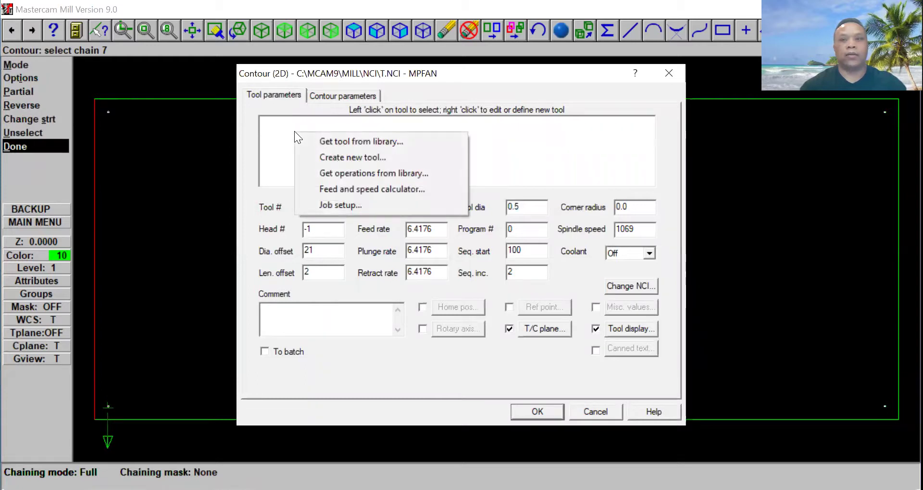
pyautogui.click(326, 140)
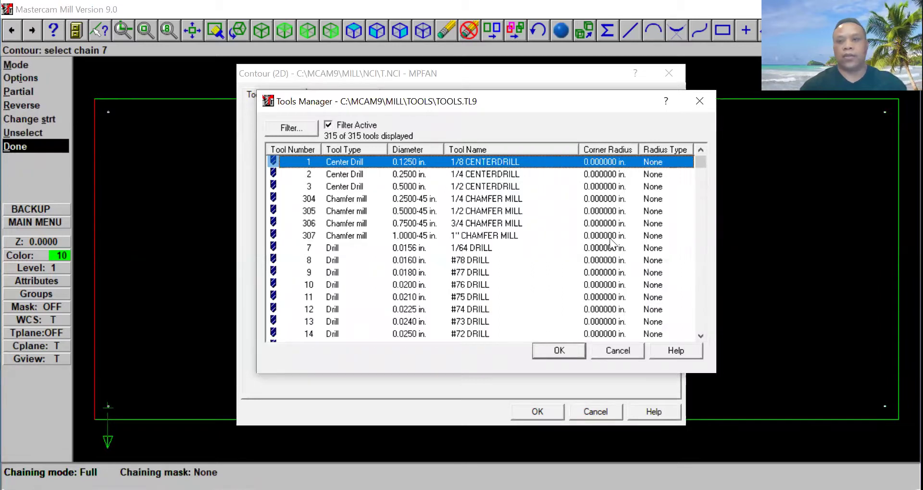
pyautogui.moveTo(699, 164); pyautogui.dragTo(700, 258)
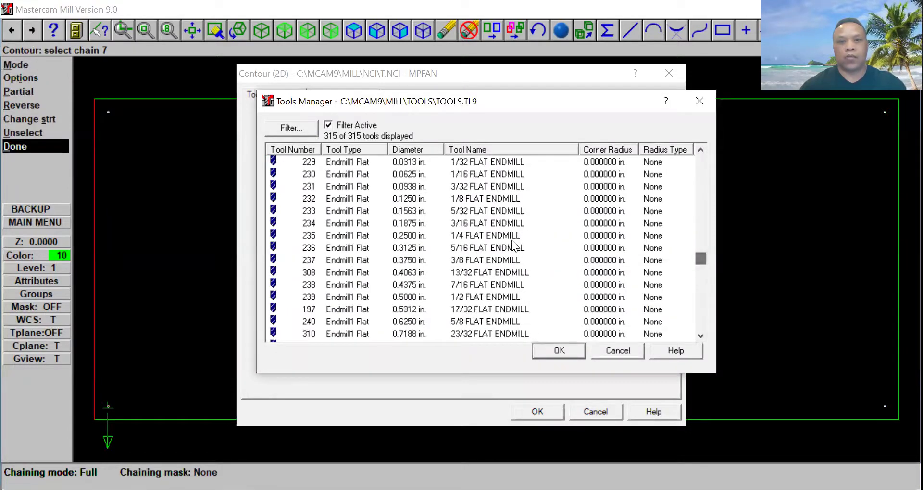
pyautogui.click(483, 234)
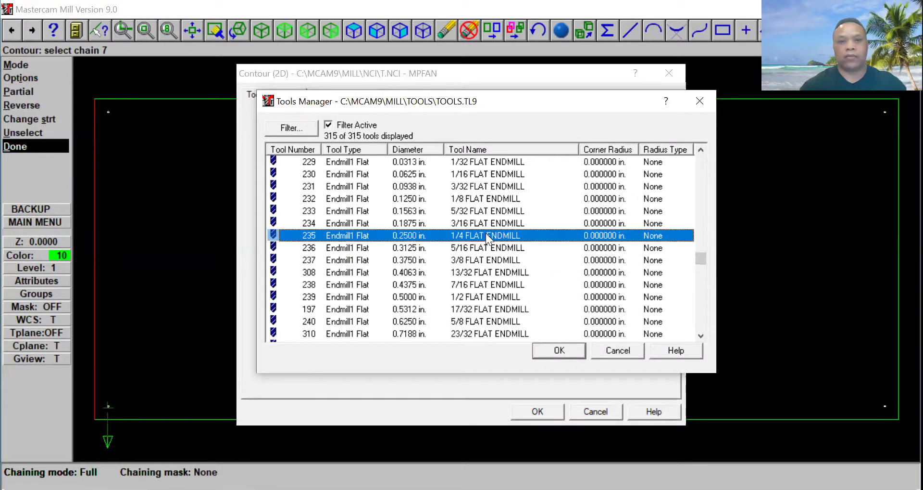
pyautogui.click(550, 350)
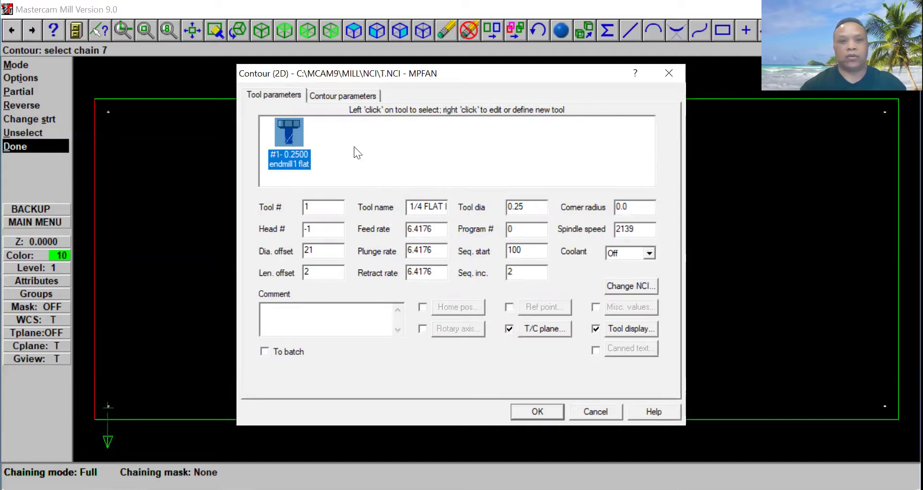
# - Enable the contour's 2.0 clearance, set its top of stock to 1.0 and depth to -1.0, and generate the toolpath
pyautogui.click(337, 95)
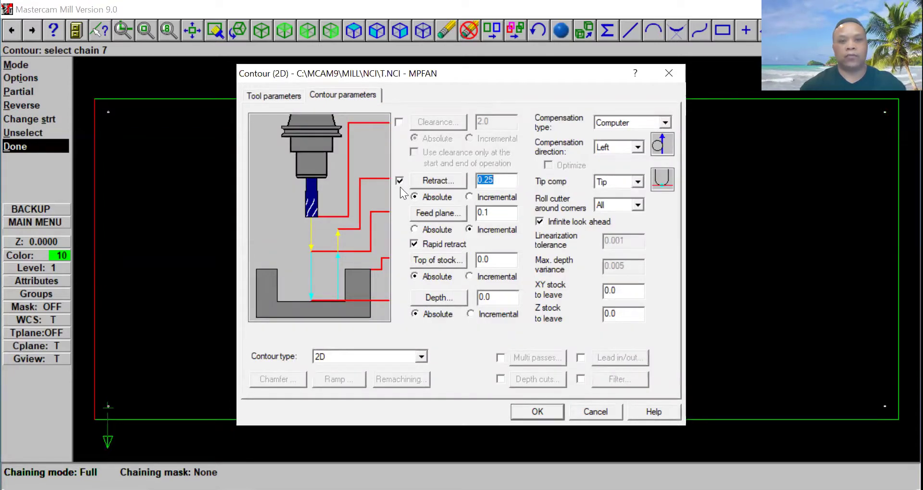
pyautogui.click(399, 123)
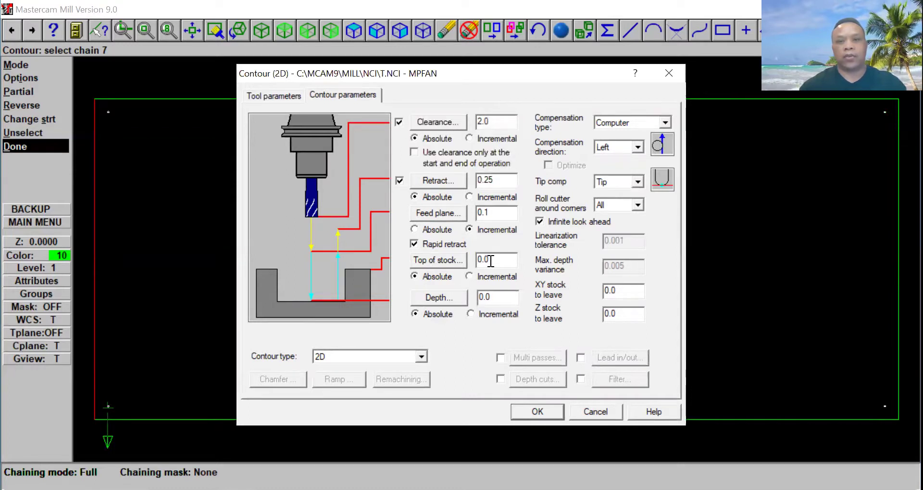
pyautogui.moveTo(498, 260); pyautogui.dragTo(446, 270)
pyautogui.write('1')
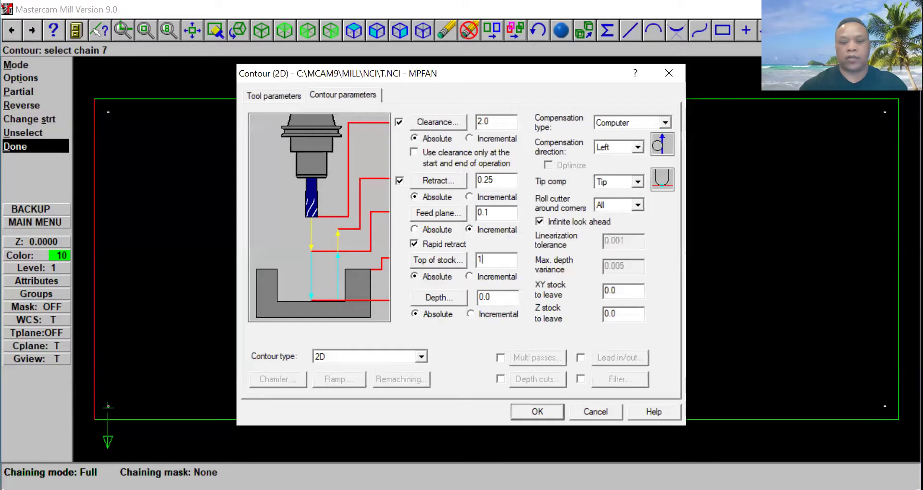
pyautogui.write('.0')
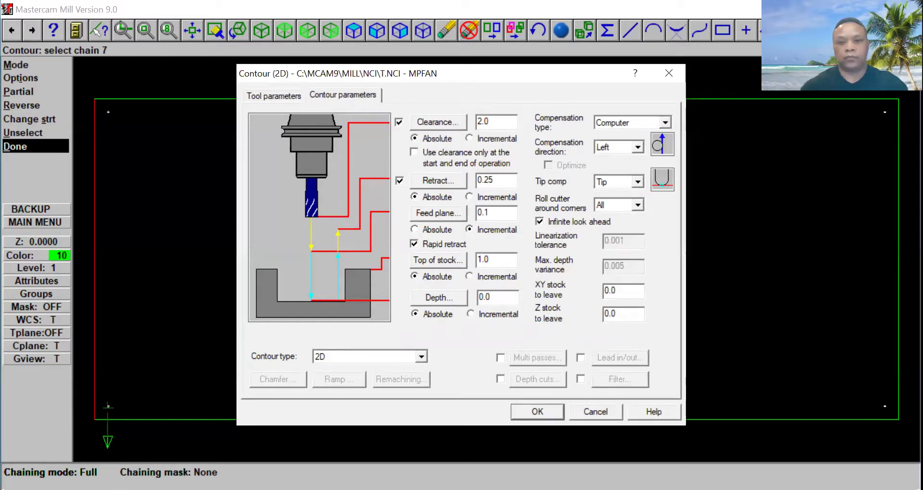
pyautogui.moveTo(504, 297); pyautogui.dragTo(445, 308)
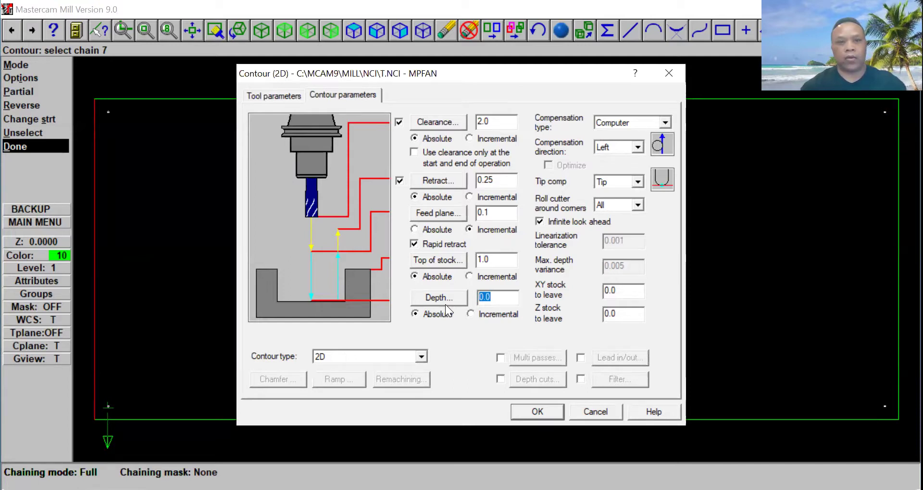
pyautogui.write('-1')
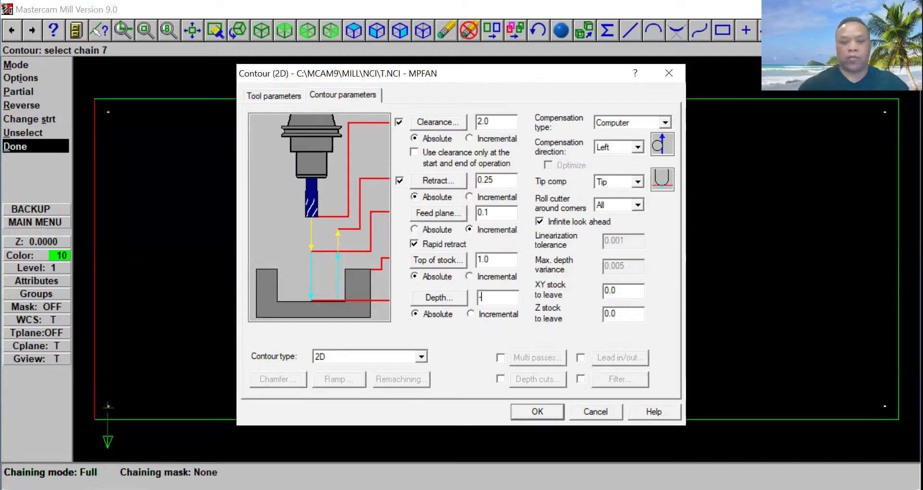
pyautogui.write('.0')
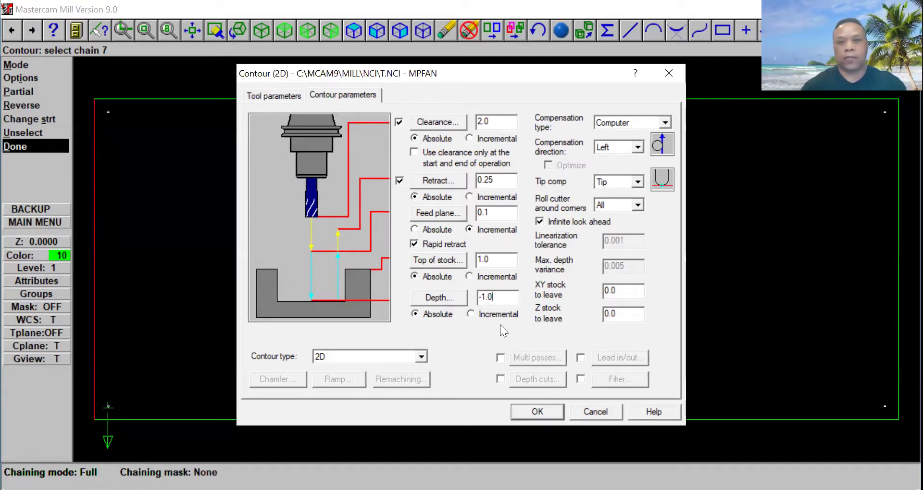
pyautogui.click(544, 409)
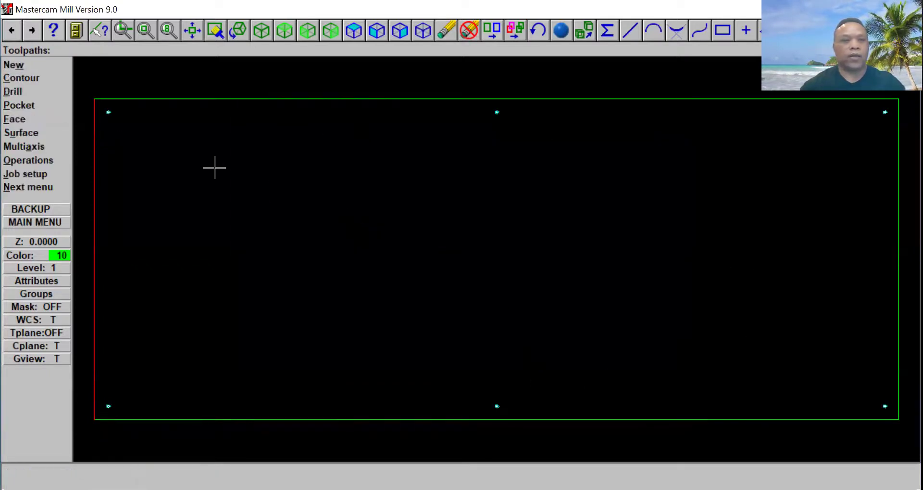
# - Start a facing toolpath using the outer rectangle as its closed chain
pyautogui.click(46, 220)
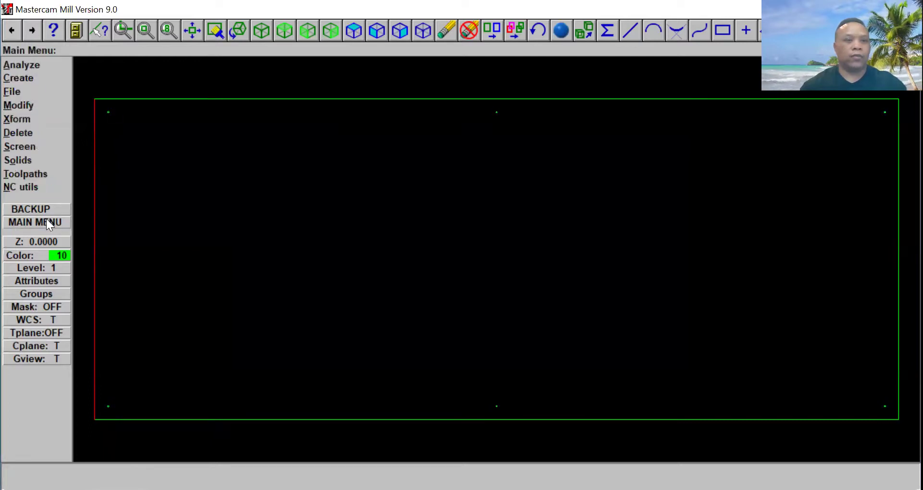
pyautogui.click(42, 175)
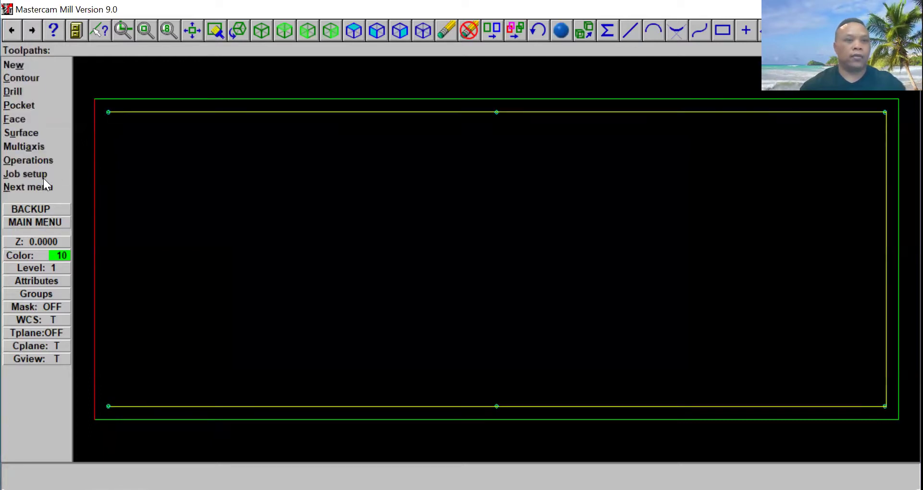
pyautogui.click(31, 119)
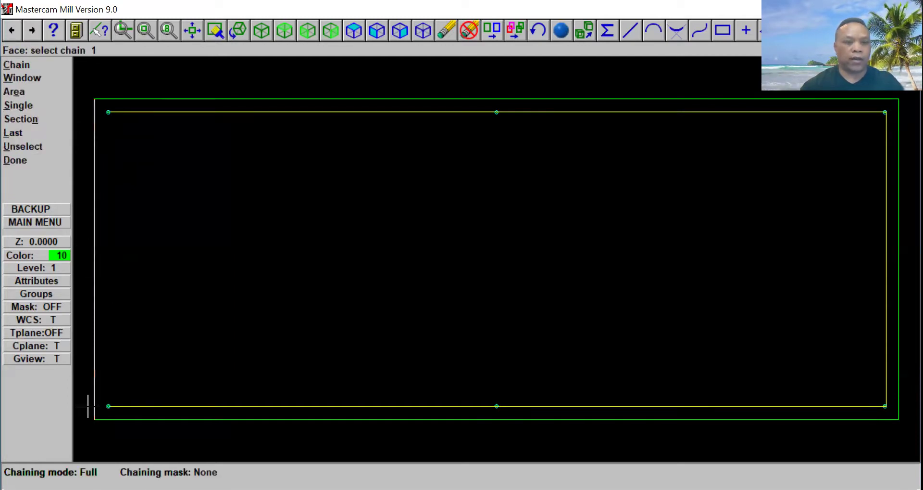
pyautogui.click(89, 405)
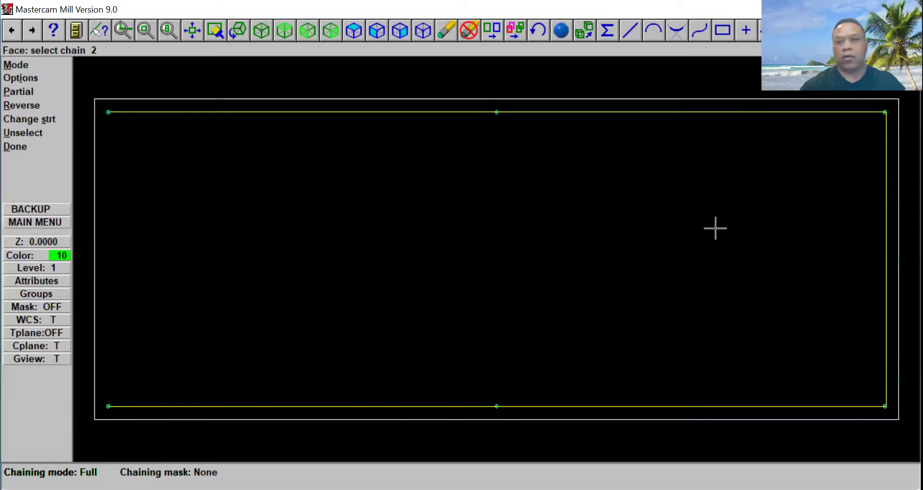
pyautogui.click(37, 146)
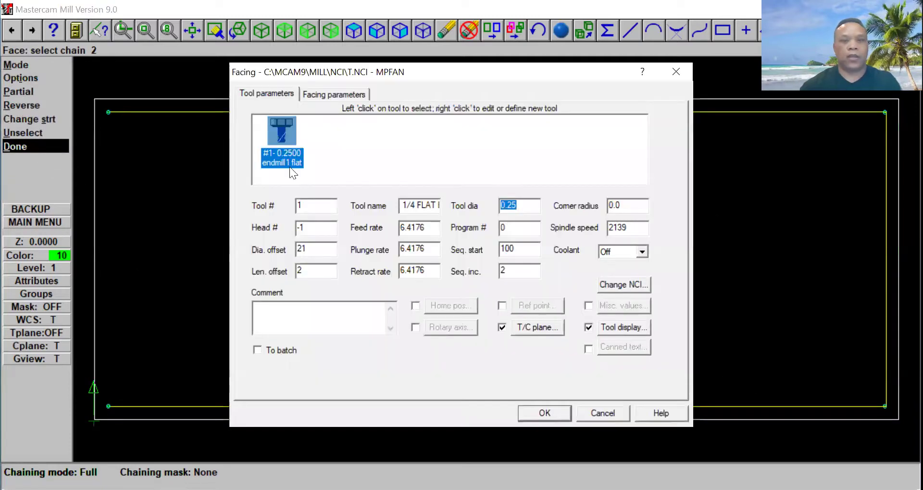
# - Load the 2" FLAT ENDMILL from the tool library as the facing toolpath's cutter
pyautogui.rightClick(332, 127)
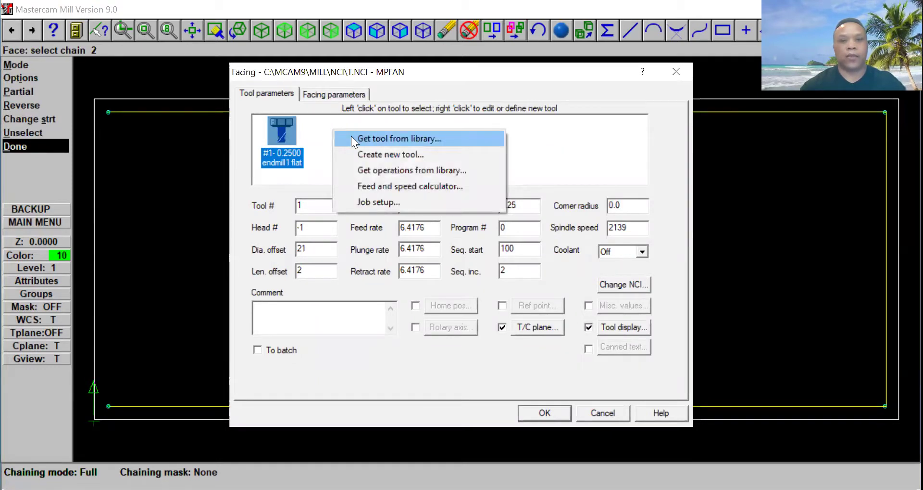
pyautogui.click(351, 138)
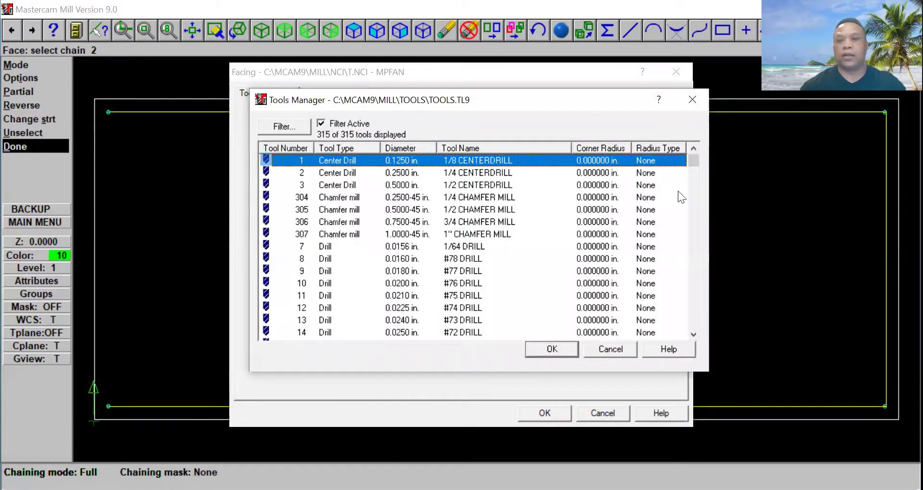
pyautogui.moveTo(693, 161); pyautogui.dragTo(706, 263)
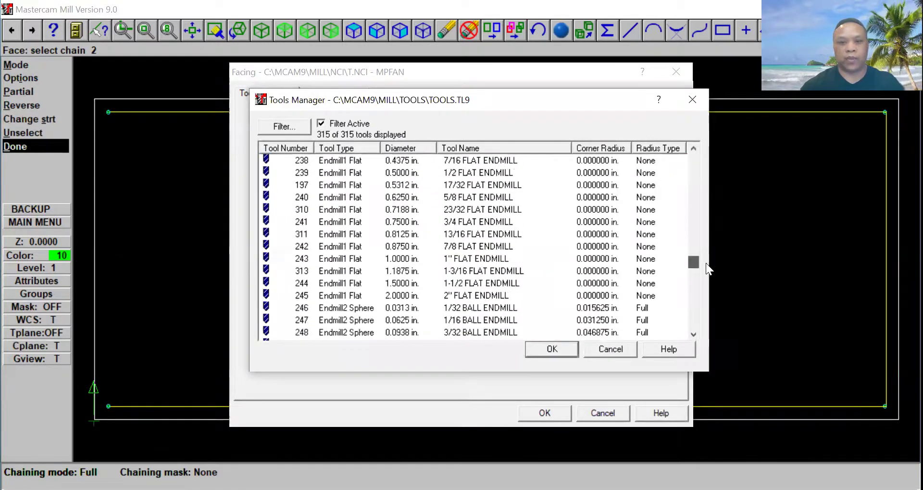
pyautogui.click(461, 296)
pyautogui.click(551, 349)
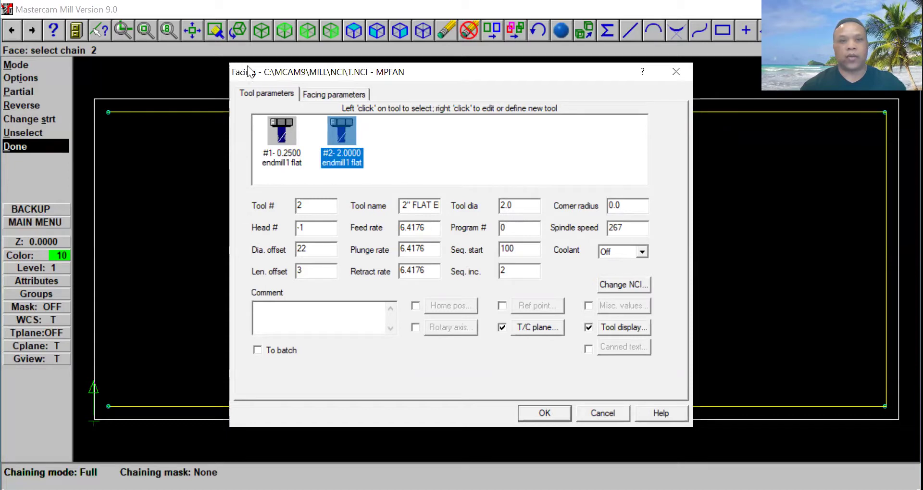
# - Set the facing toolpath's absolute depth to -0.25 and its across overlap distance to 0.0
pyautogui.click(340, 93)
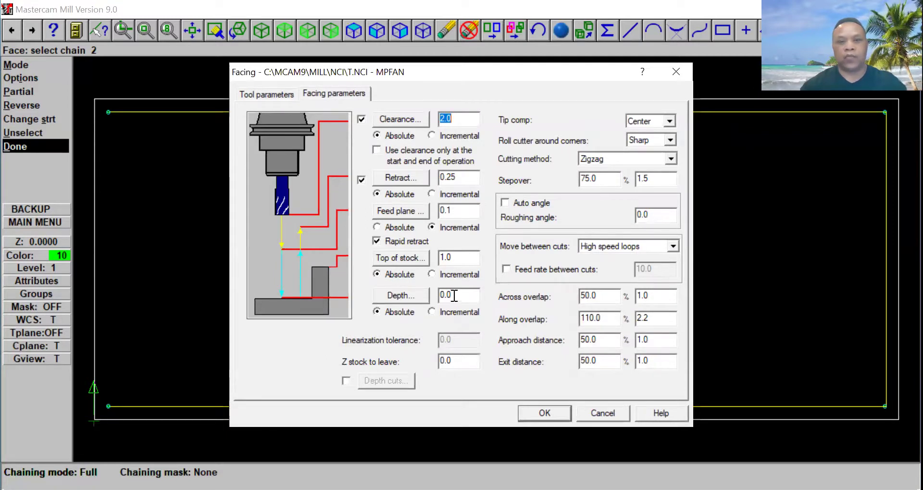
pyautogui.moveTo(456, 293); pyautogui.dragTo(421, 298)
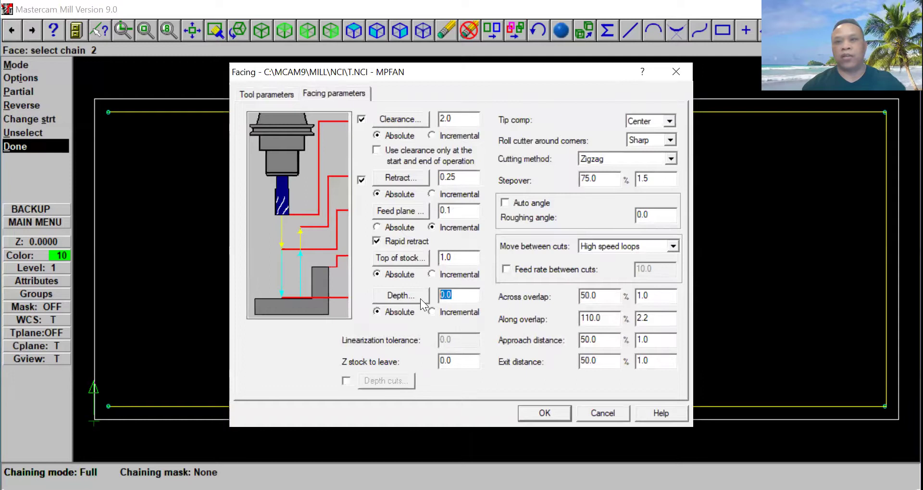
pyautogui.write('-.25')
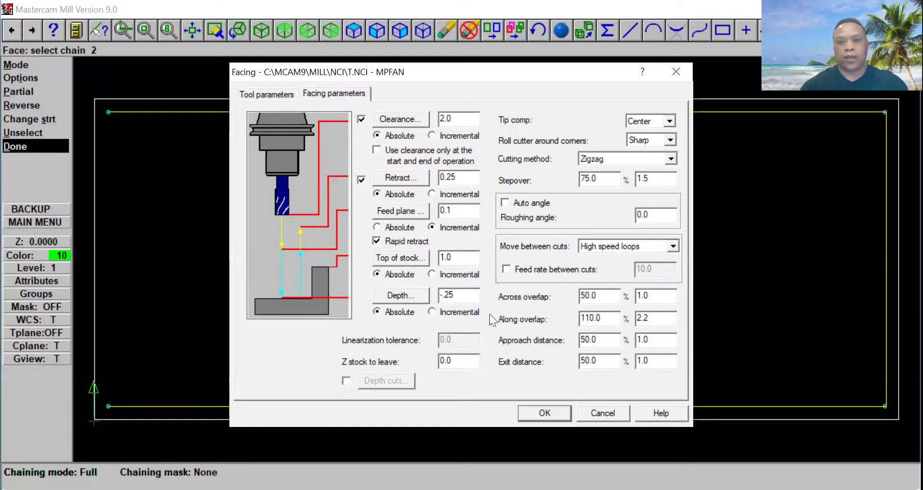
pyautogui.press('Tab')
pyautogui.write('0.0')
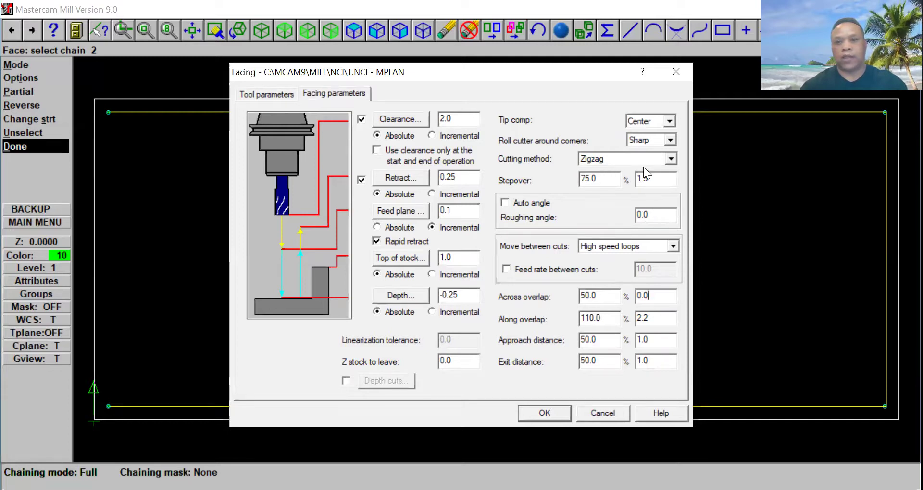
# - Set the facing cutting method to One way - climb, turn off rolling the cutter around corners, and generate the toolpath
pyautogui.click(670, 158)
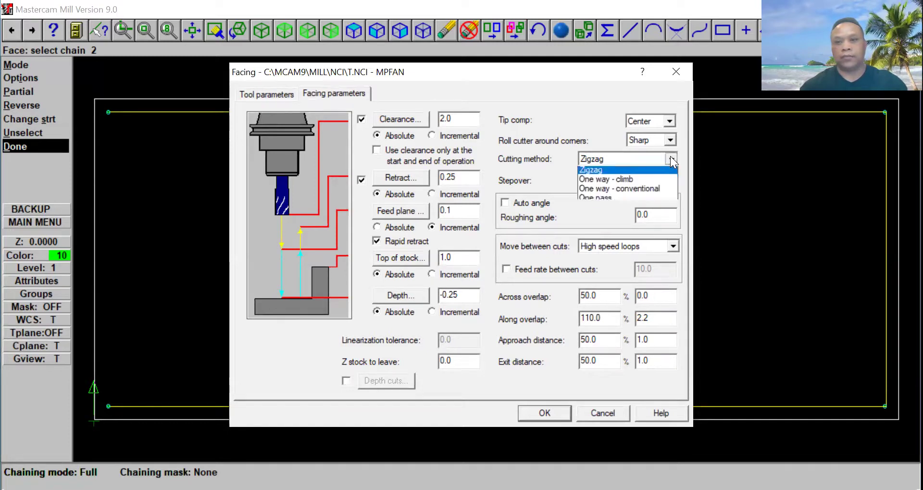
pyautogui.click(644, 181)
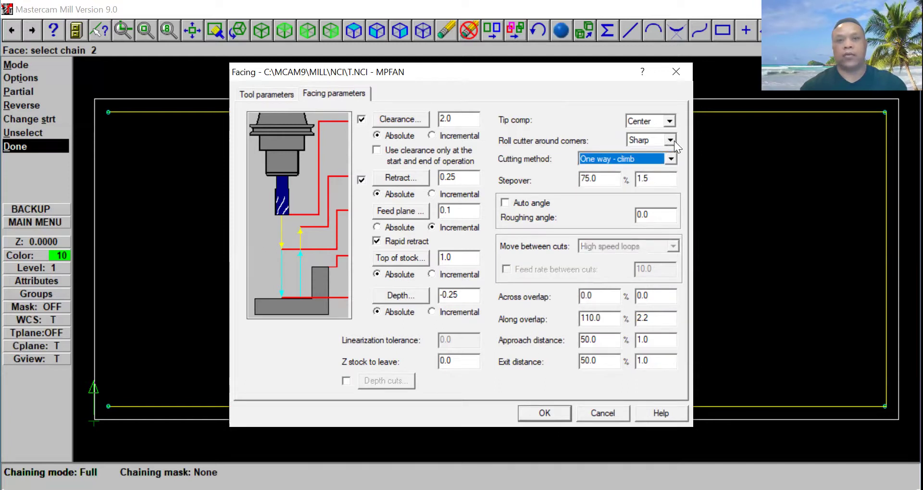
pyautogui.click(674, 140)
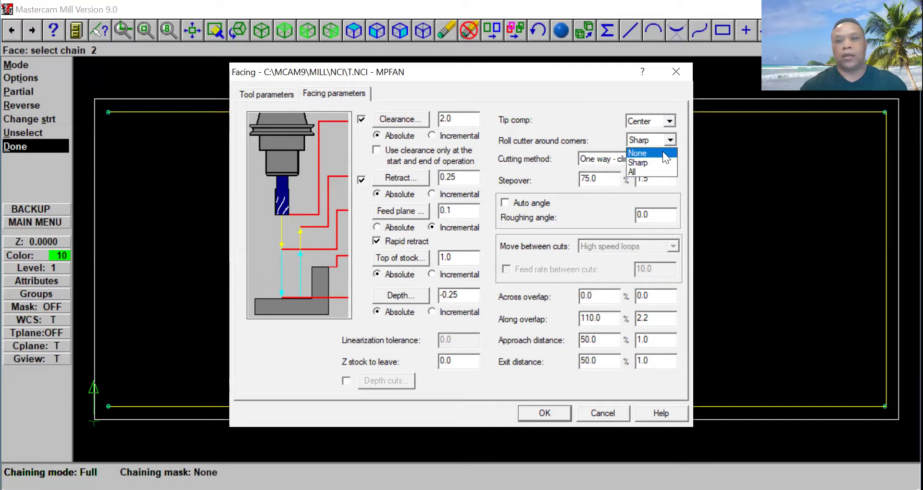
pyautogui.click(664, 151)
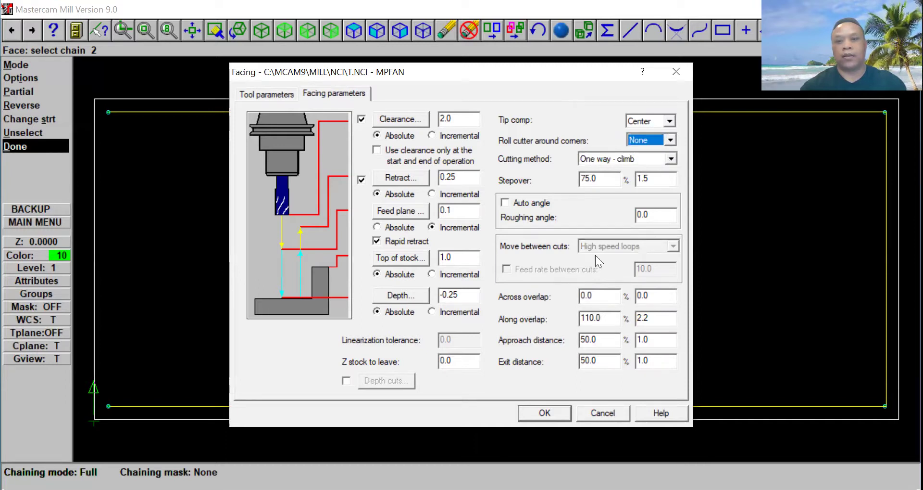
pyautogui.click(539, 413)
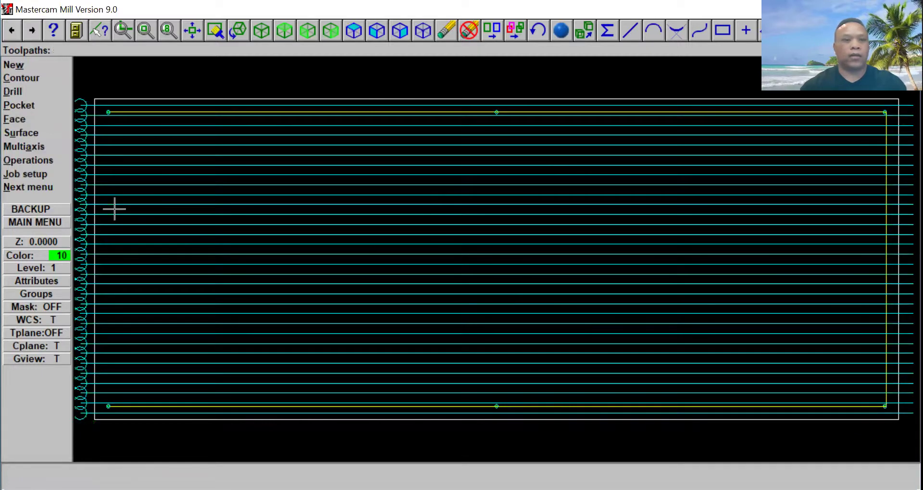
# - Verify the contour and facing operations together by running the stock simulation at a reduced playback speed
pyautogui.click(47, 161)
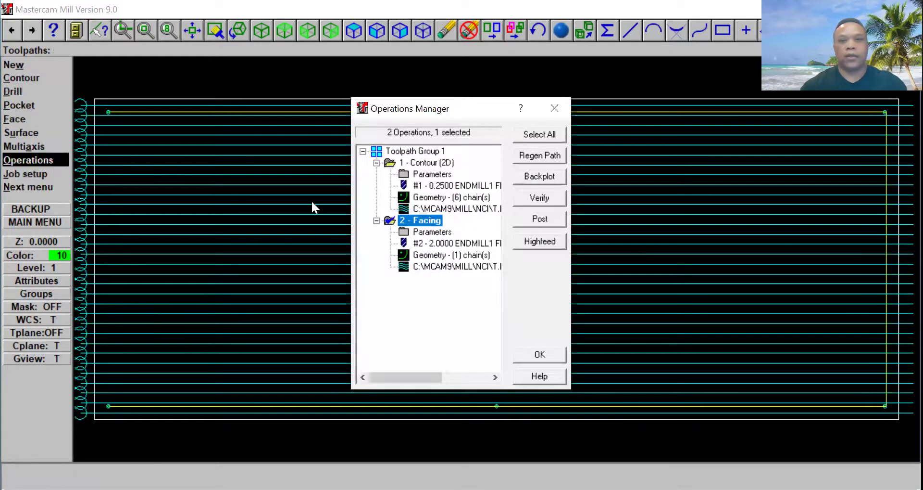
pyautogui.click(524, 137)
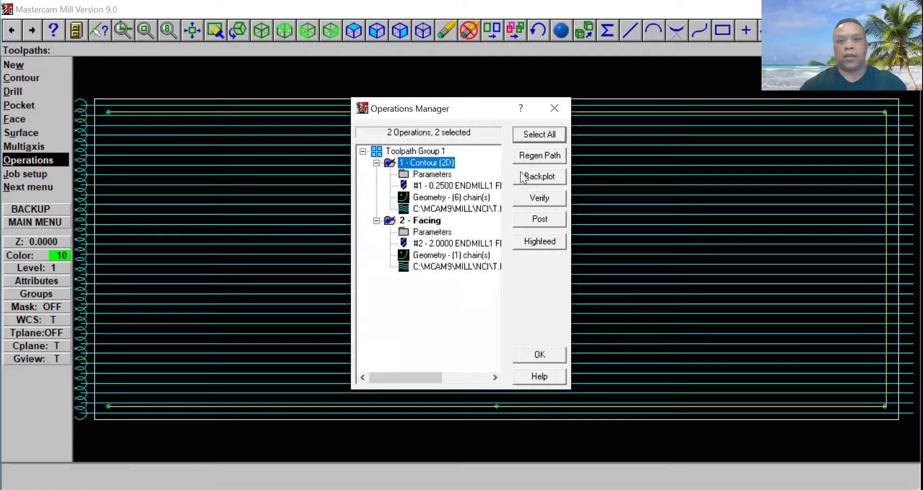
pyautogui.click(522, 199)
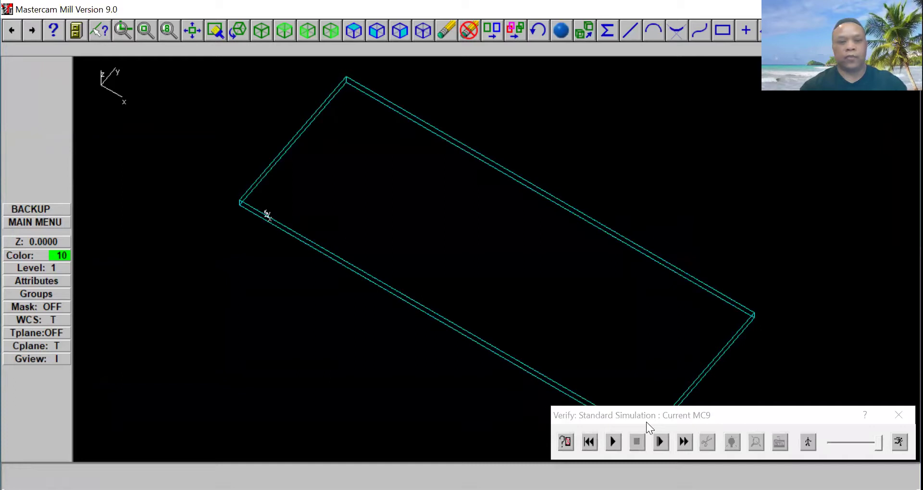
pyautogui.moveTo(646, 421); pyautogui.dragTo(174, 420)
pyautogui.click(383, 439)
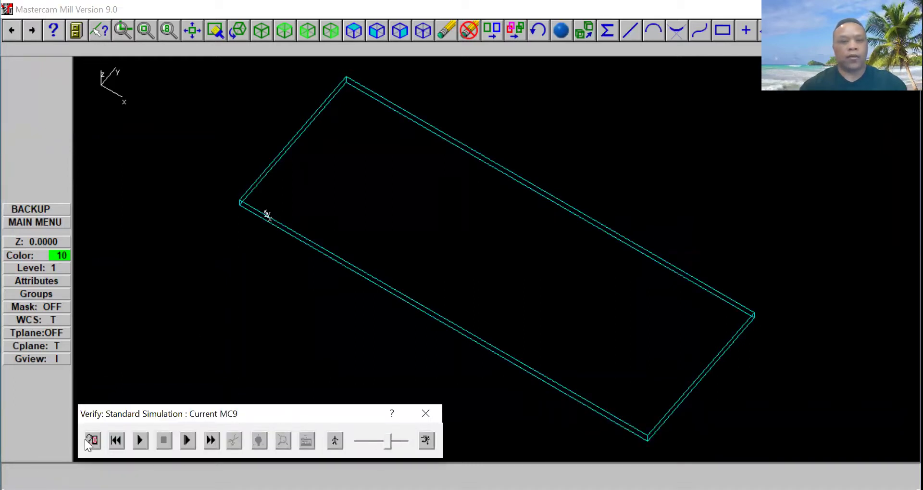
pyautogui.click(140, 440)
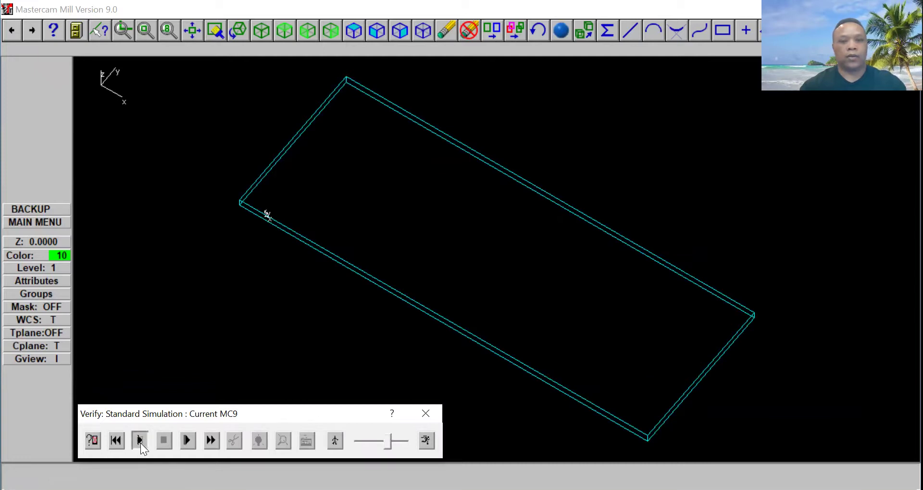